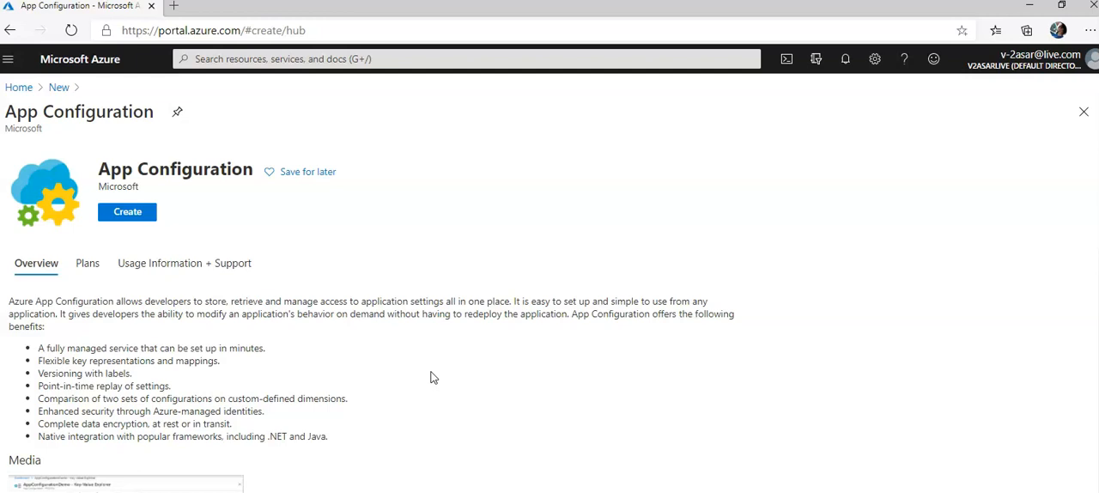
Start creating an App Configuration resource with a new resource group named testasarappconfigrg and the Standard pricing tier
{"action": "left_click", "coordinate": [127, 211]}
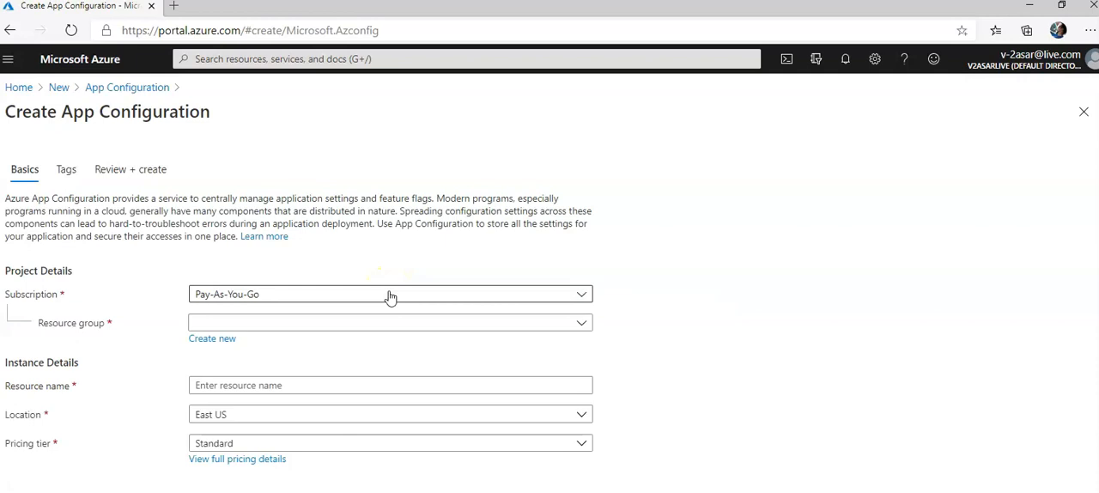
{"action": "left_click", "coordinate": [222, 340]}
{"action": "left_click", "coordinate": [432, 424]}
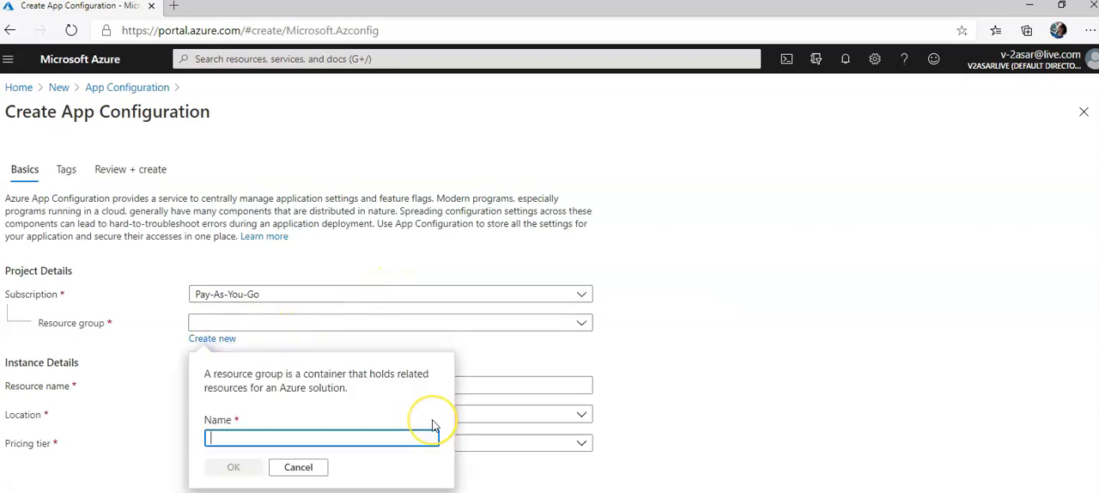
{"action": "type", "text": "testasar"}
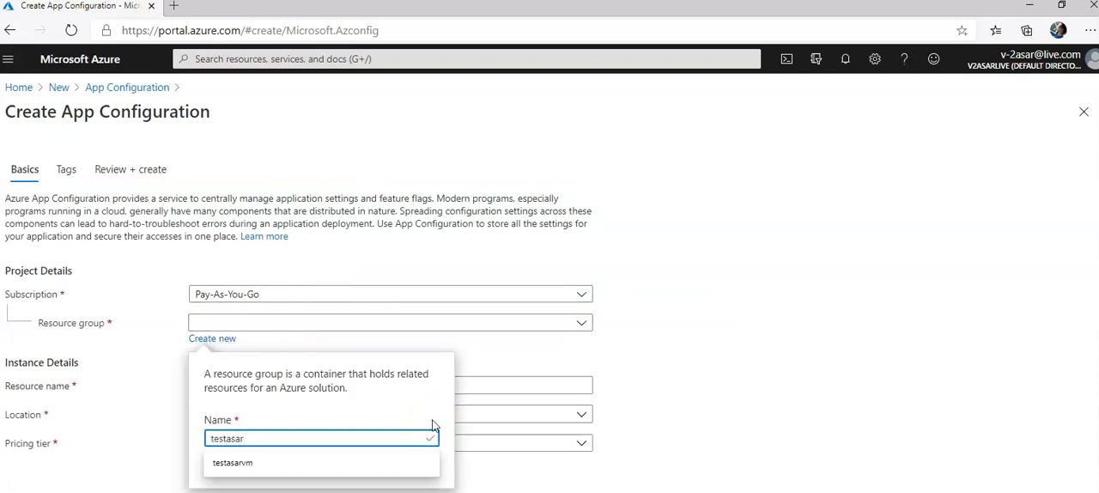
{"action": "type", "text": "appconfigrg"}
{"action": "left_click", "coordinate": [233, 471]}
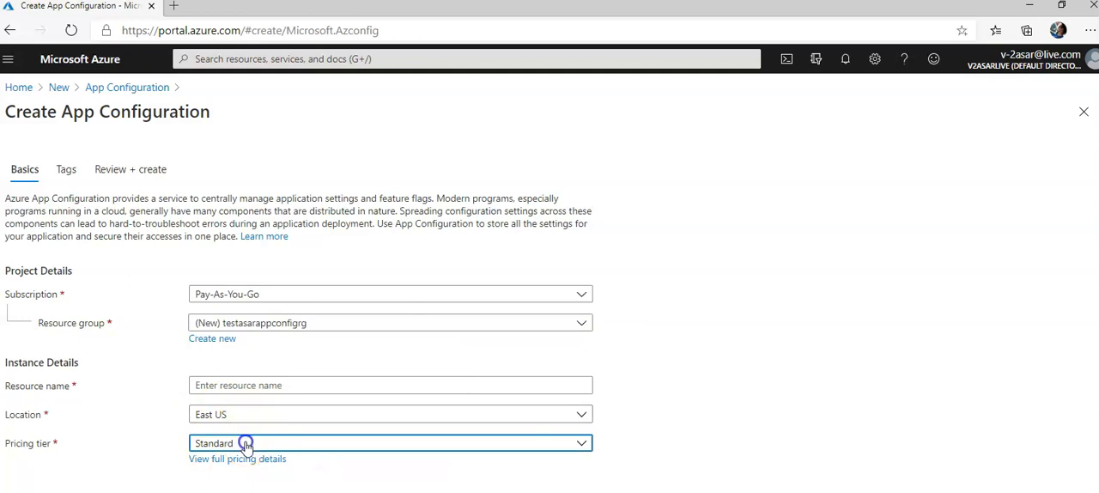
{"action": "left_click", "coordinate": [246, 444]}
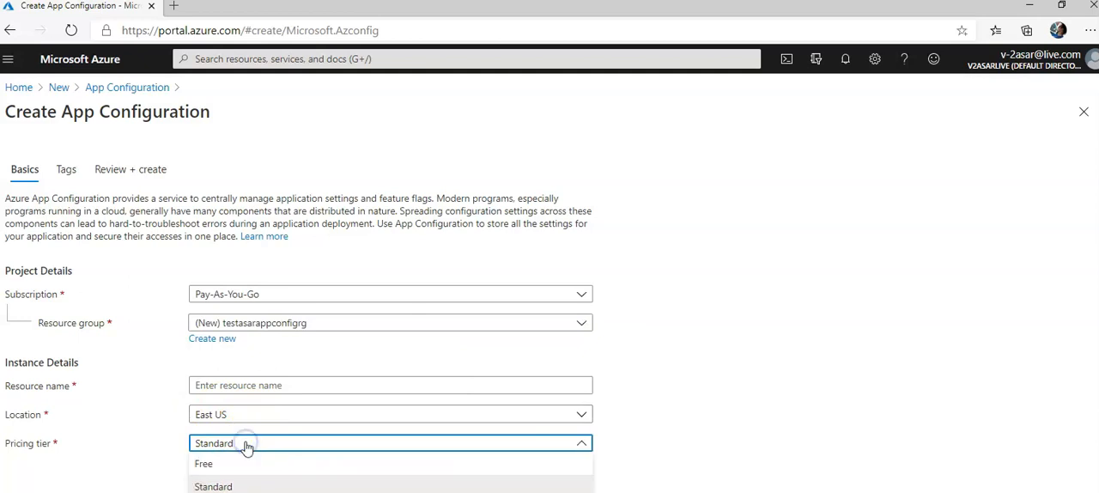
{"action": "left_click", "coordinate": [225, 486]}
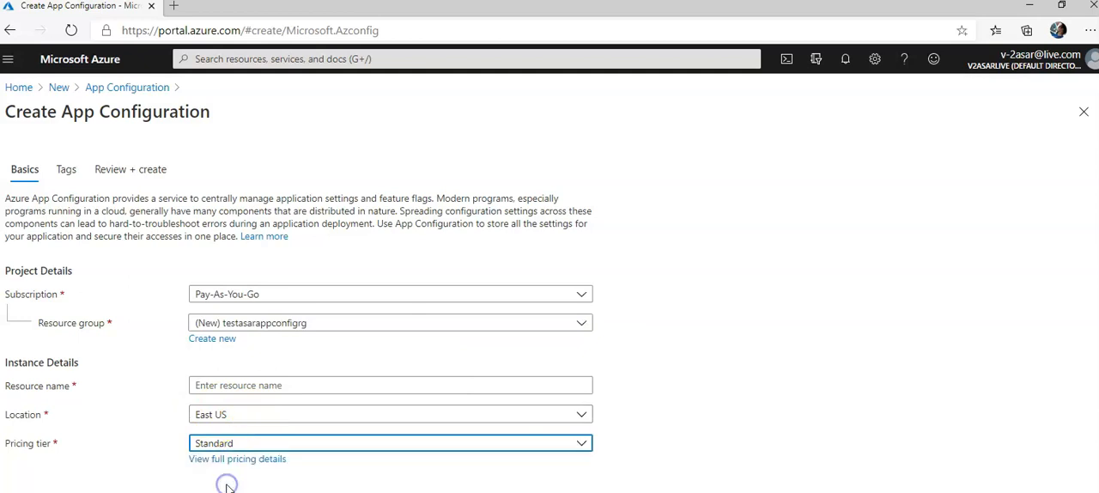
Examine the full App Configuration pricing details, comparing the Free and Standard tiers and their costs, and return to the creation form
{"action": "left_click", "coordinate": [267, 459]}
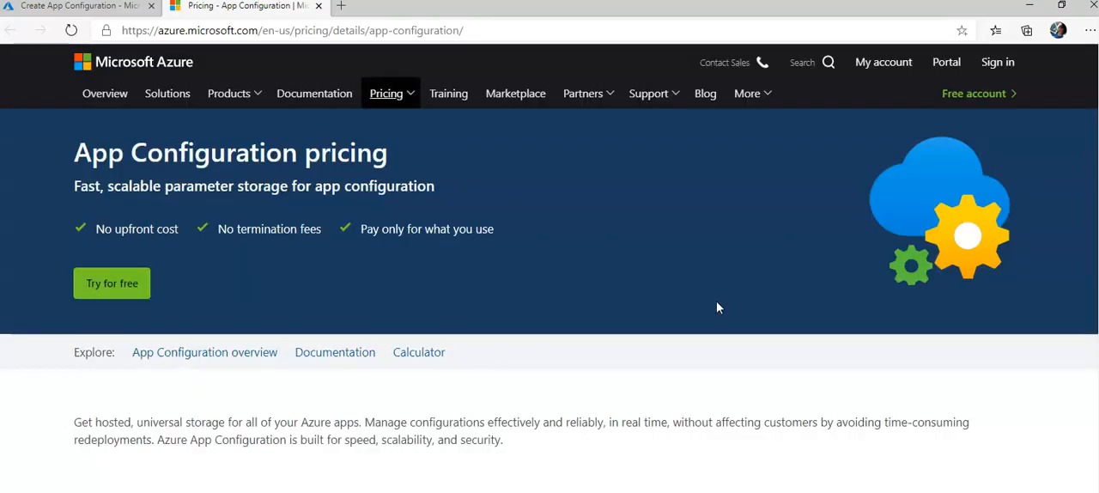
{"action": "scroll", "coordinate": [716, 308], "scroll_direction": "down", "scroll_amount": 4}
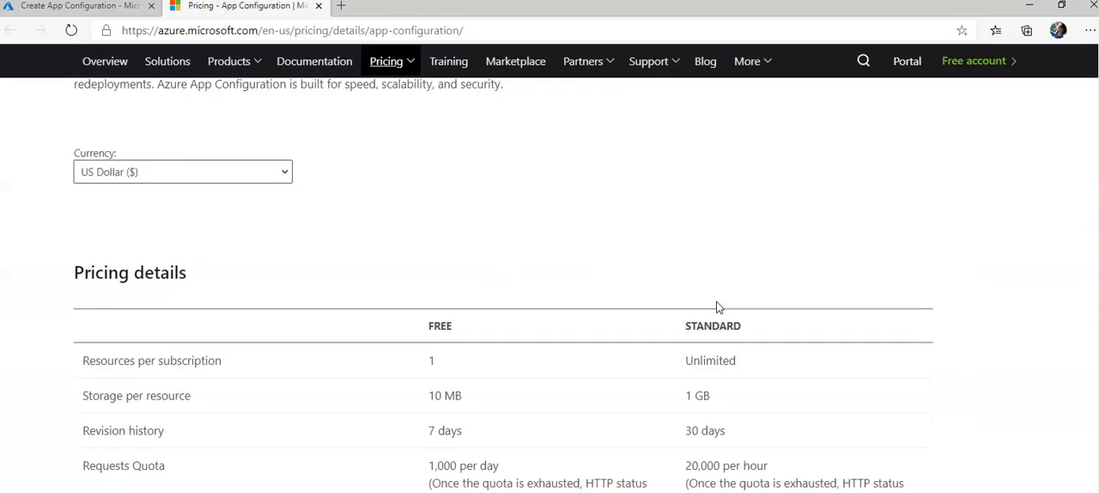
{"action": "scroll", "coordinate": [717, 307], "scroll_direction": "up", "scroll_amount": 2}
{"action": "left_click", "coordinate": [477, 329]}
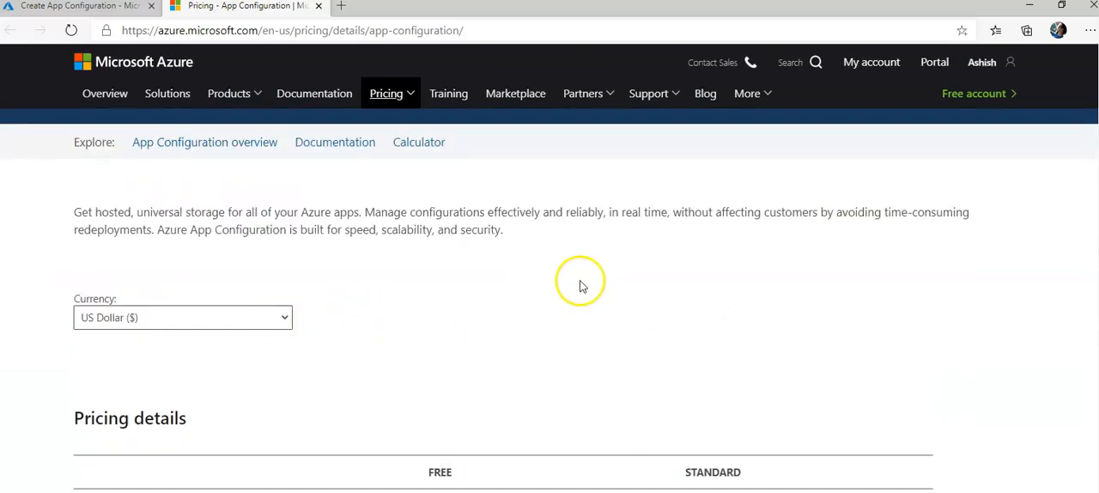
{"action": "scroll", "coordinate": [581, 284], "scroll_direction": "down", "scroll_amount": 2}
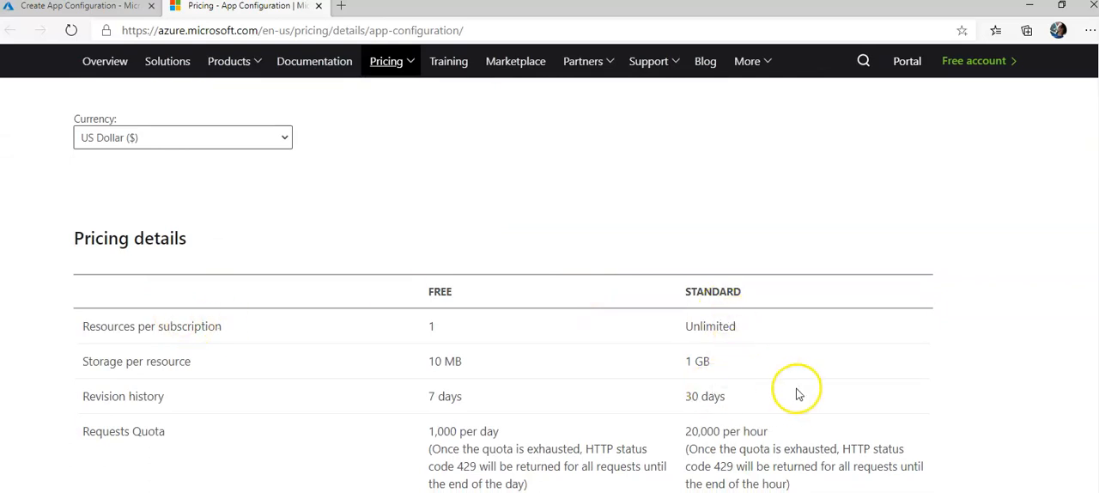
{"action": "scroll", "coordinate": [797, 390], "scroll_direction": "down", "scroll_amount": 2}
{"action": "scroll", "coordinate": [796, 392], "scroll_direction": "down", "scroll_amount": 3}
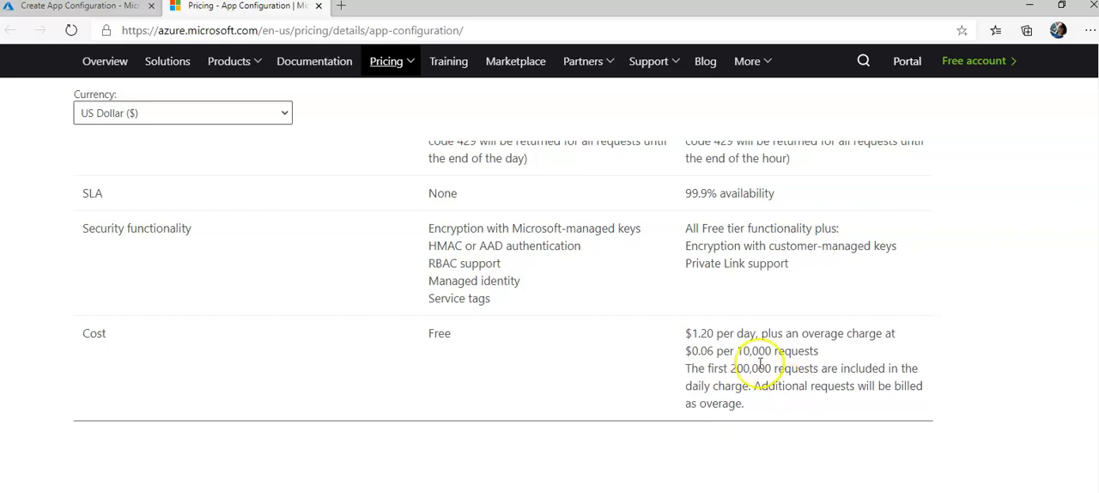
{"action": "left_click_drag", "start_coordinate": [686, 335], "coordinate": [726, 333]}
{"action": "left_click_drag", "start_coordinate": [814, 351], "coordinate": [716, 352]}
{"action": "scroll", "coordinate": [740, 391], "scroll_direction": "down", "scroll_amount": 1}
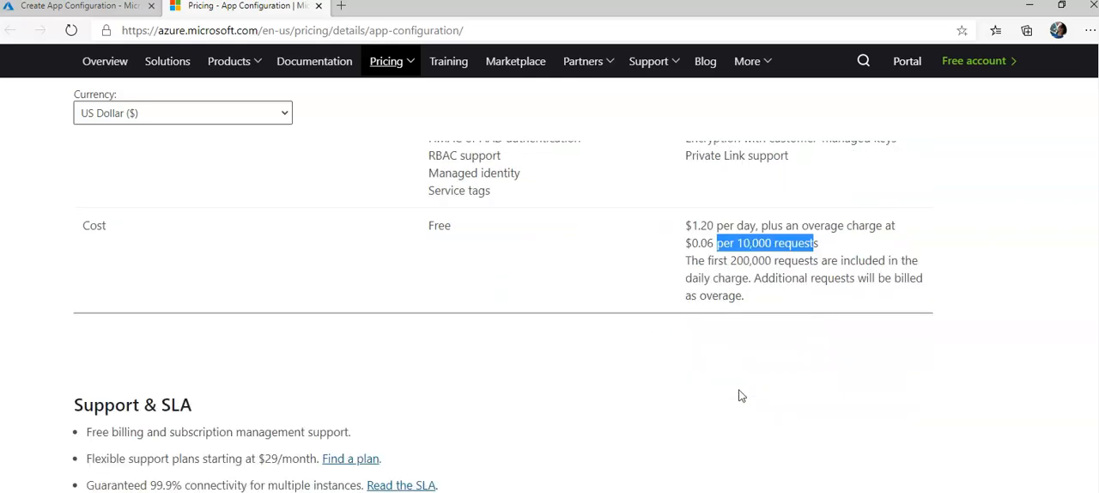
{"action": "scroll", "coordinate": [738, 387], "scroll_direction": "up", "scroll_amount": 10}
{"action": "left_click", "coordinate": [34, 6]}
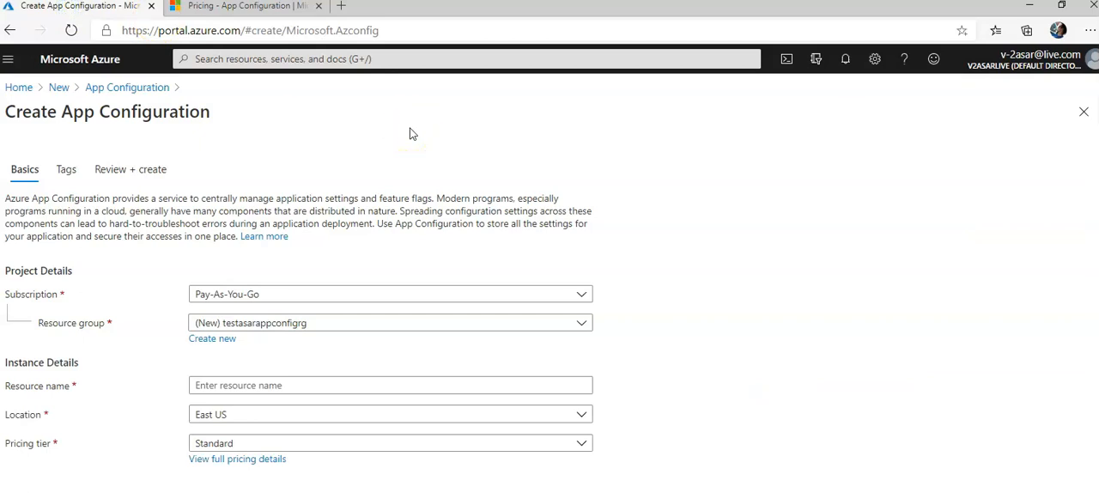
Try to advance through the tags to the review without a resource name, and return to the basic settings
{"action": "left_click", "coordinate": [204, 491]}
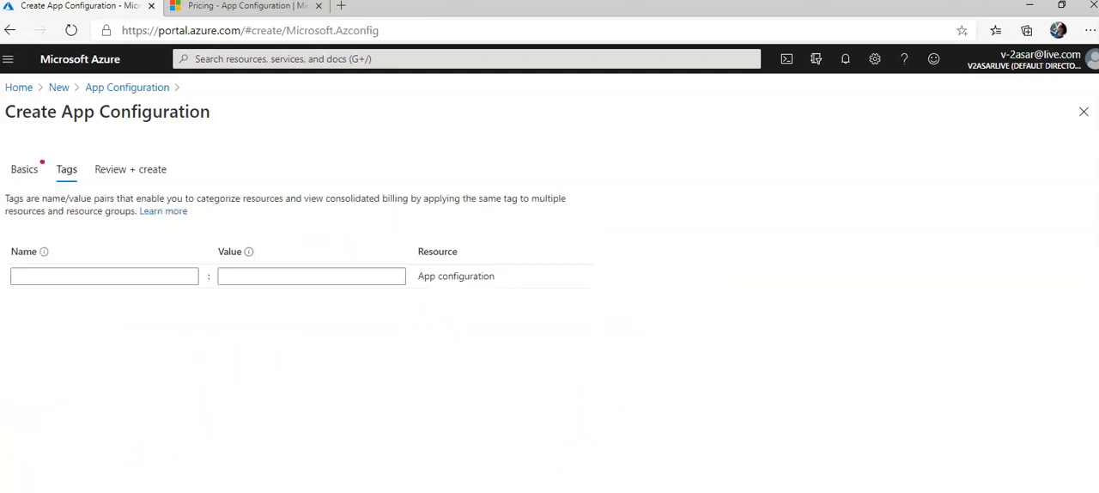
{"action": "left_click", "coordinate": [463, 478]}
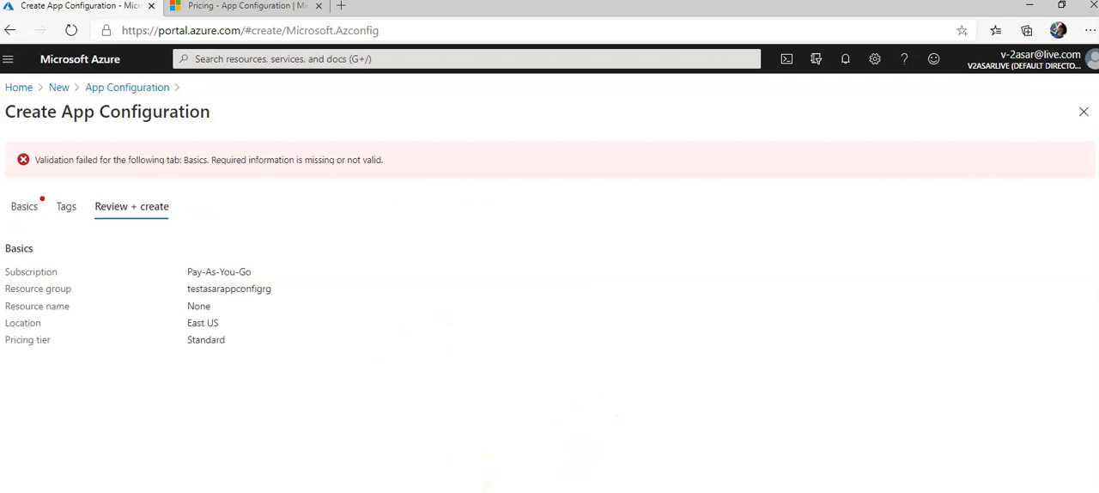
{"action": "left_click", "coordinate": [138, 491]}
{"action": "left_click", "coordinate": [137, 491]}
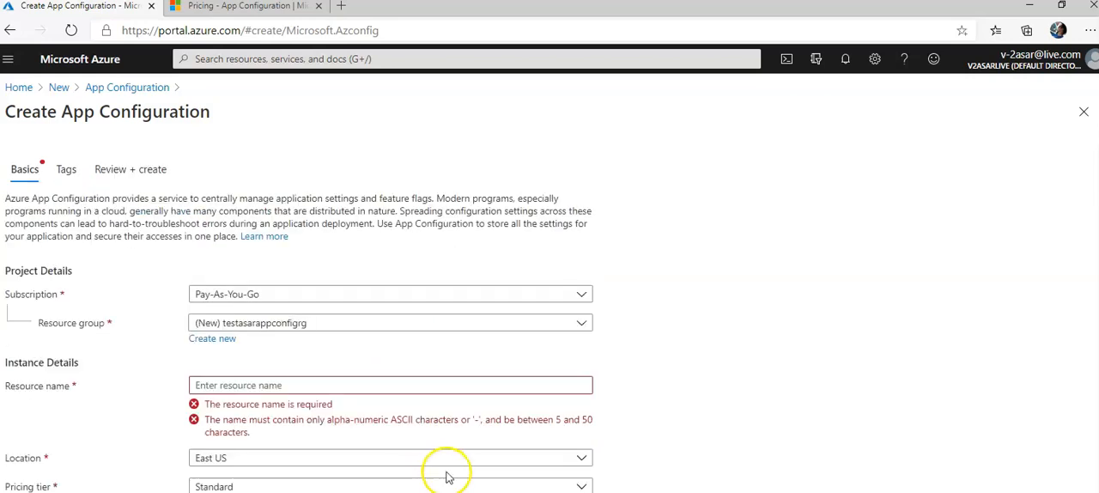
Enter testasarappconfig as the resource name in the instance details
{"action": "scroll", "coordinate": [446, 477], "scroll_direction": "down", "scroll_amount": 1}
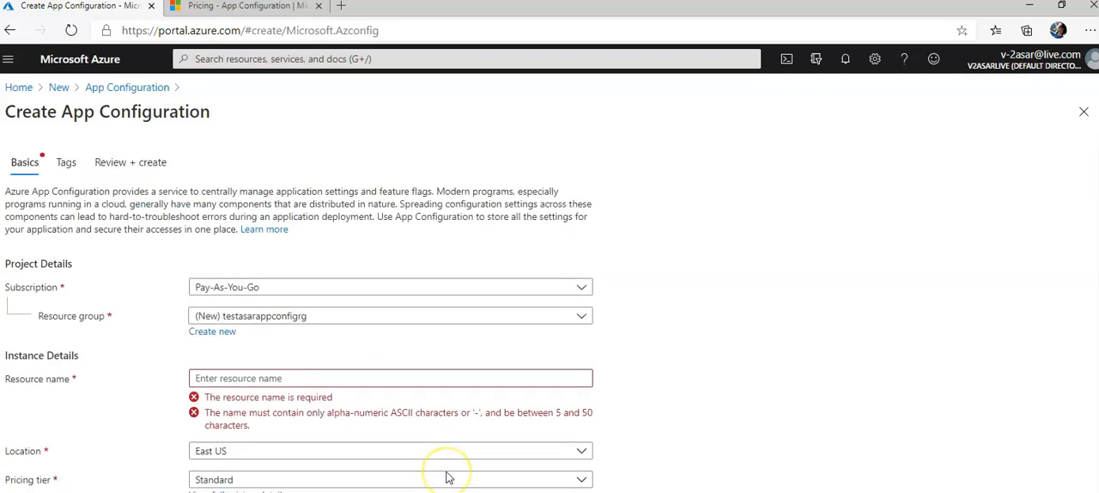
{"action": "left_click", "coordinate": [288, 377]}
{"action": "type", "text": "testas"}
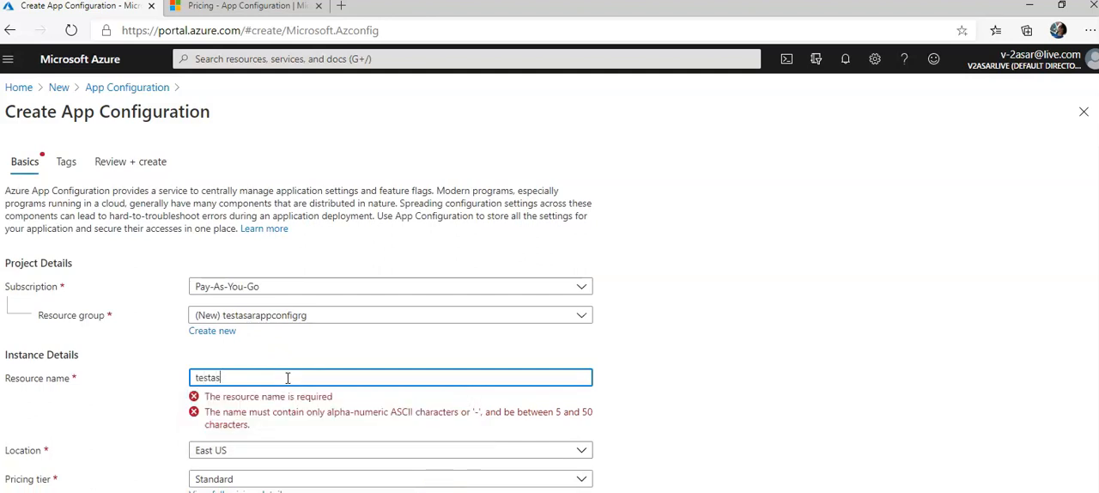
{"action": "type", "text": "arappconfig"}
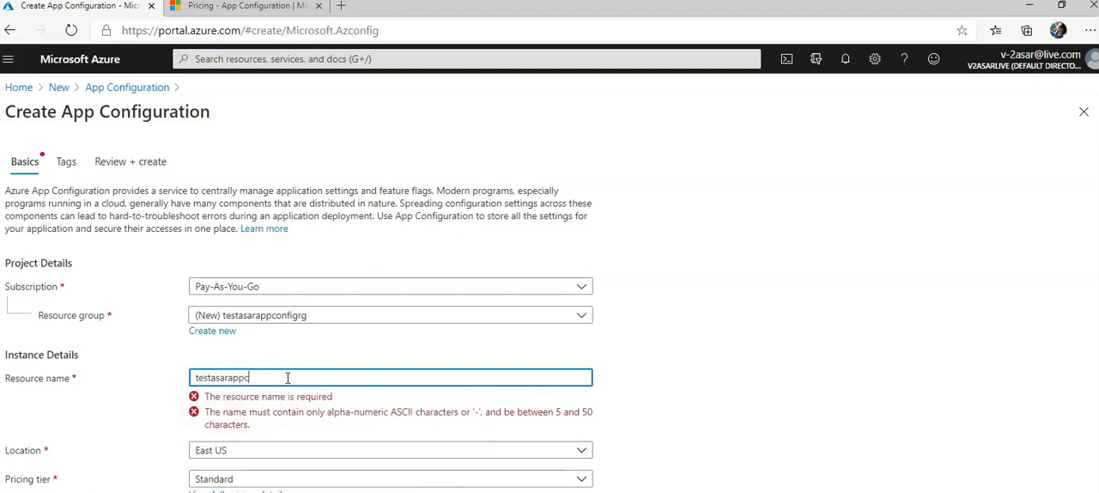
{"action": "key", "text": "BackSpace"}
{"action": "key", "text": "BackSpace"}
{"action": "key", "text": "BackSpace"}
{"action": "key", "text": "BackSpace"}
{"action": "key", "text": "BackSpace"}
{"action": "key", "text": "BackSpace"}
{"action": "key", "text": "BackSpace"}
{"action": "key", "text": "BackSpace"}
{"action": "type", "text": "ppconfig"}
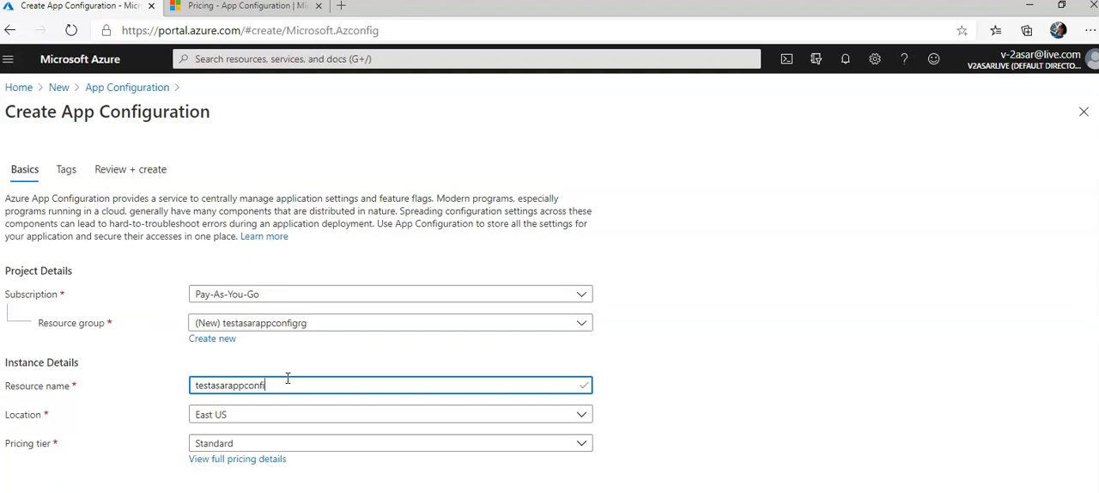
{"action": "left_click", "coordinate": [791, 475]}
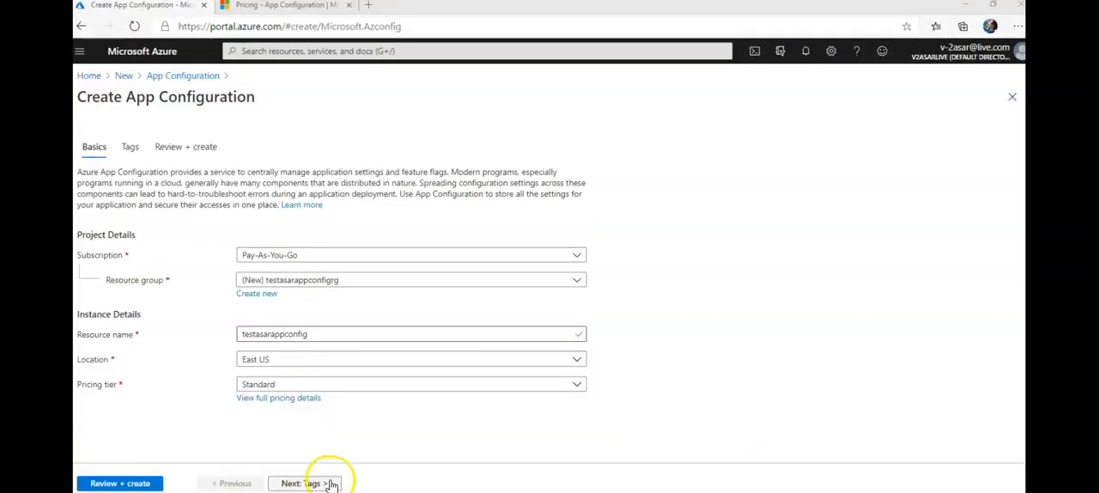
Submit the App Configuration resource for creation without adding tags, and check the deployment notifications
{"action": "left_click", "coordinate": [333, 482]}
{"action": "left_click", "coordinate": [331, 483]}
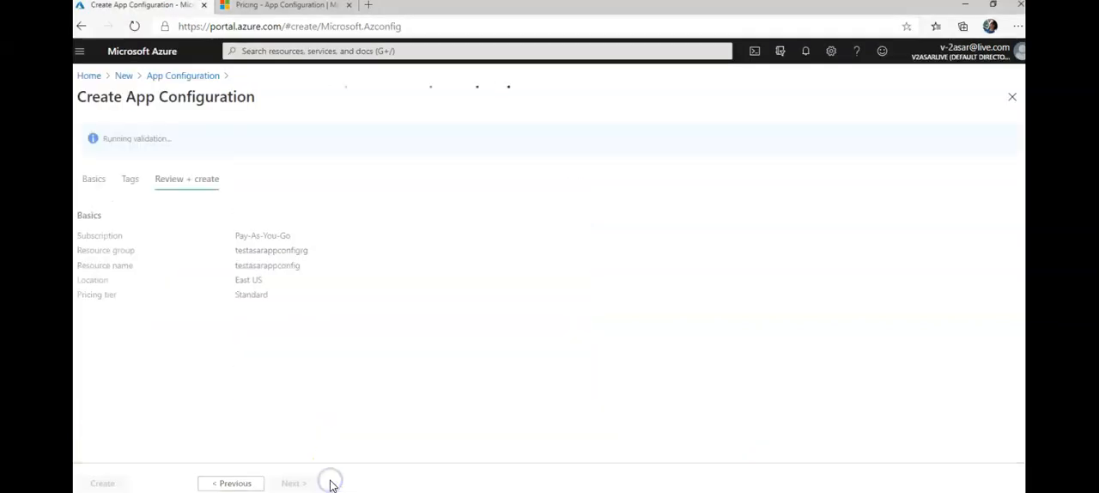
{"action": "left_click", "coordinate": [102, 483]}
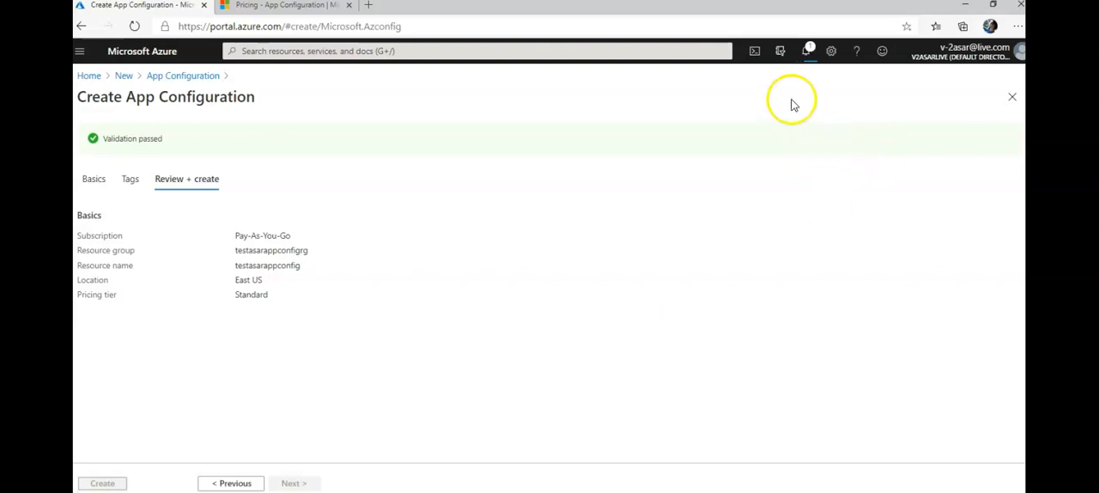
{"action": "left_click", "coordinate": [805, 51]}
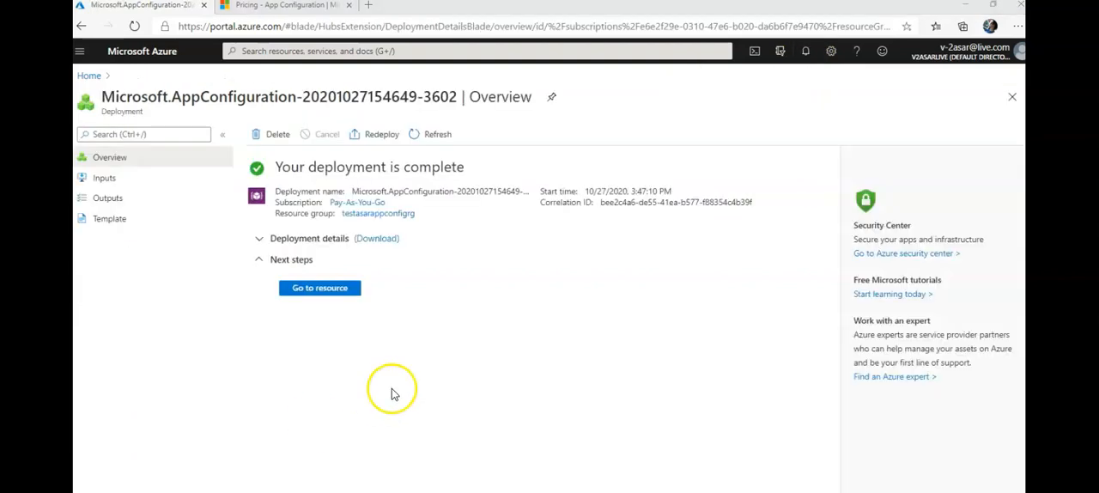
Open the deployed testasarappconfig resource and examine the development stacks offered in its quick start
{"action": "left_click", "coordinate": [335, 288]}
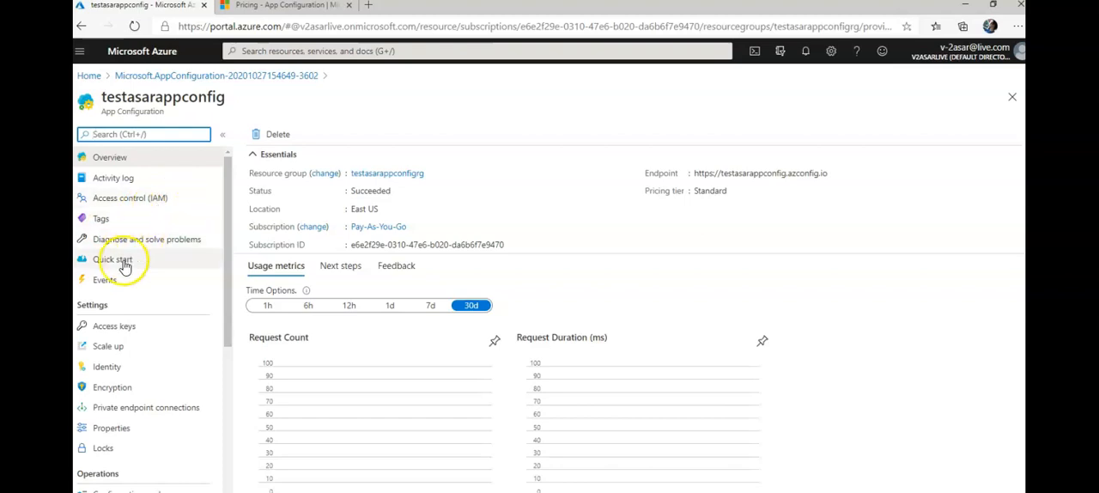
{"action": "left_click", "coordinate": [121, 258]}
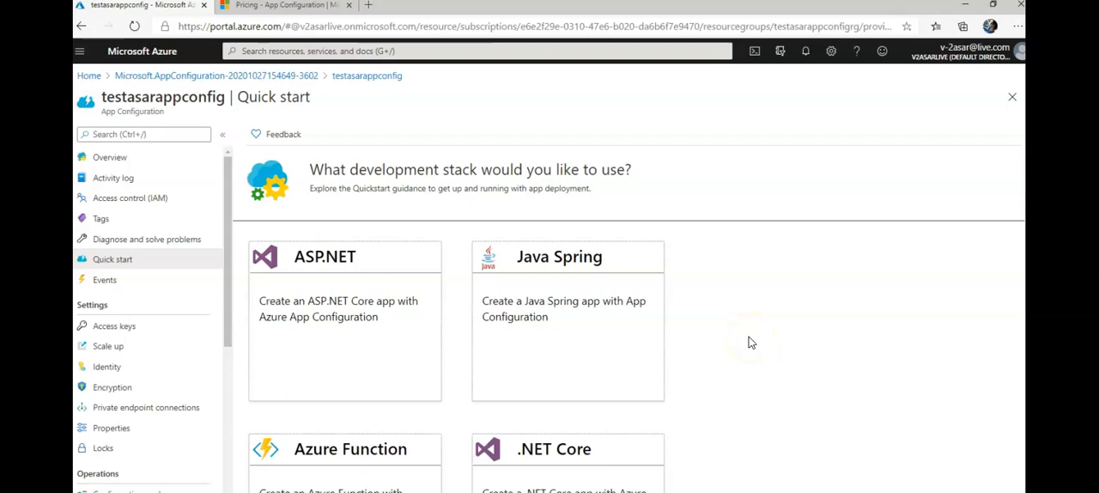
{"action": "scroll", "coordinate": [750, 342], "scroll_direction": "down", "scroll_amount": 3}
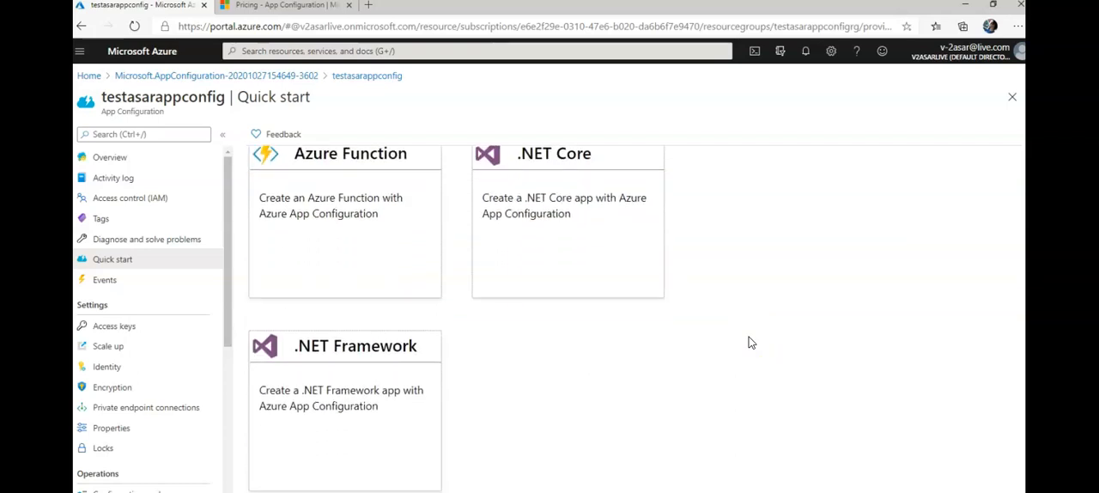
{"action": "scroll", "coordinate": [750, 342], "scroll_direction": "up", "scroll_amount": 3}
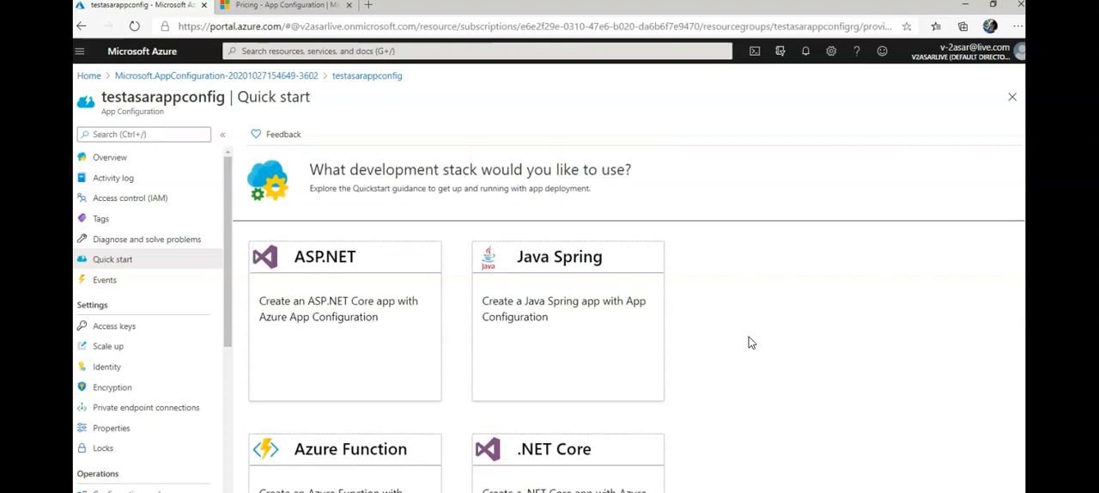
{"action": "left_click", "coordinate": [291, 341]}
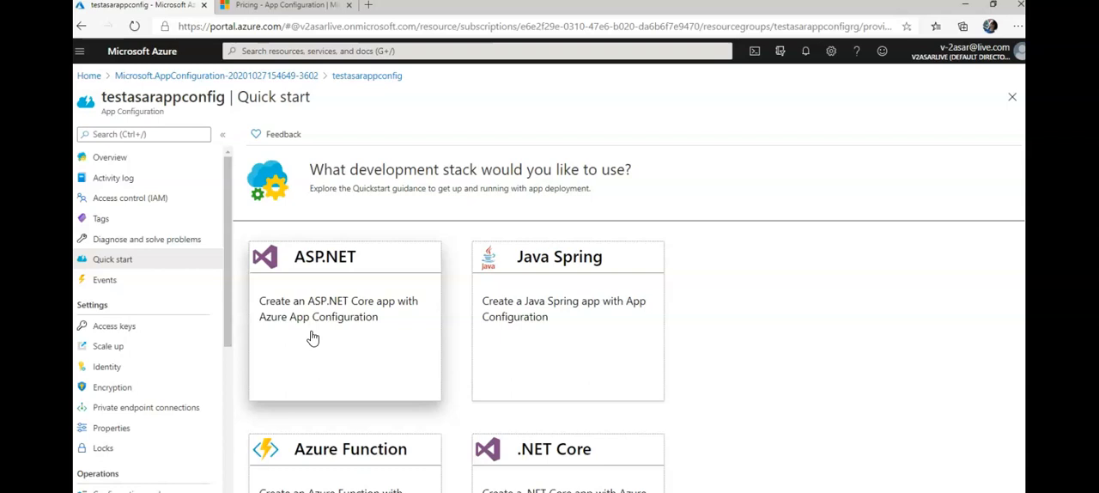
Examine the resource's read-only and read-write access keys, revealing the read-write key values and hiding them again
{"action": "left_click", "coordinate": [141, 324]}
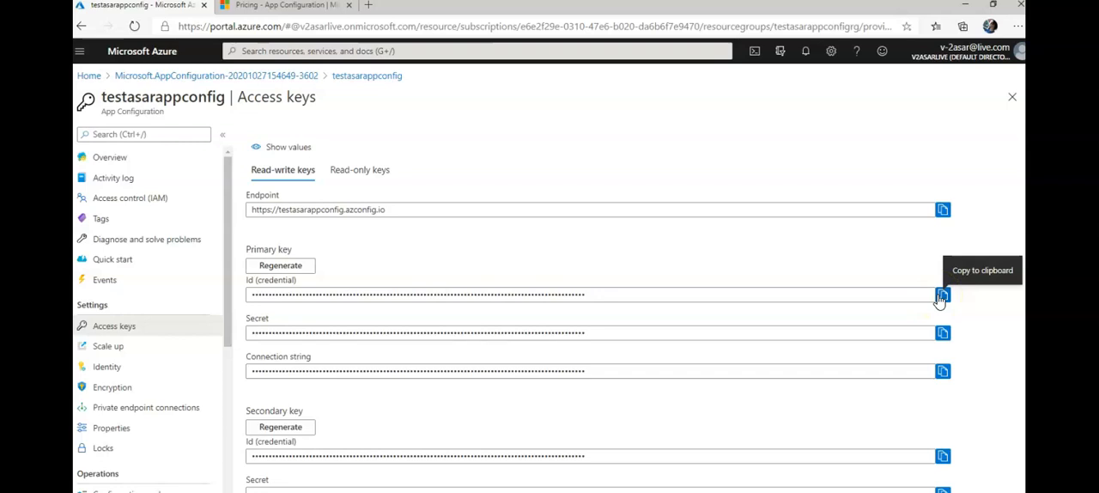
{"action": "left_click", "coordinate": [361, 168]}
{"action": "left_click", "coordinate": [290, 169]}
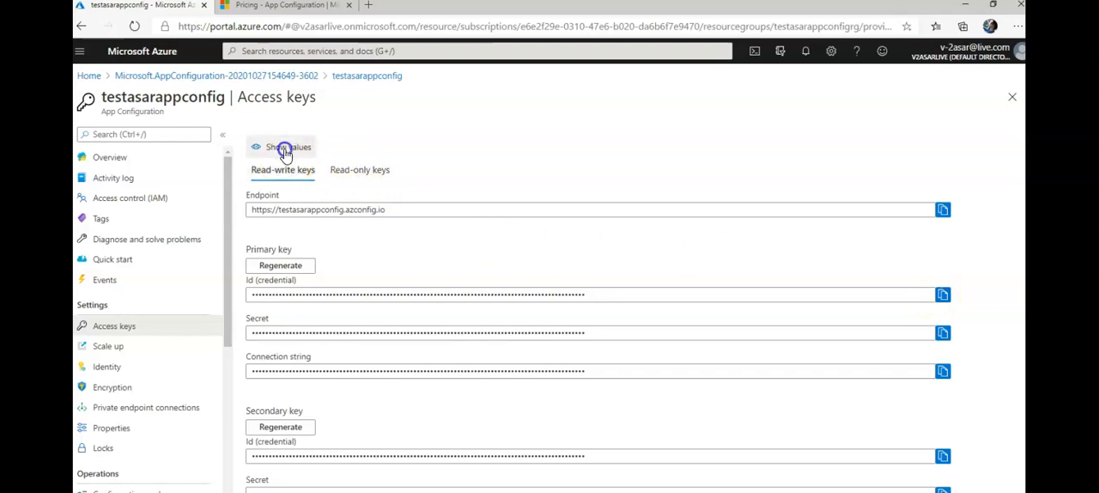
{"action": "left_click", "coordinate": [286, 146]}
{"action": "scroll", "coordinate": [661, 236], "scroll_direction": "down", "scroll_amount": 1}
{"action": "scroll", "coordinate": [662, 236], "scroll_direction": "up", "scroll_amount": 1}
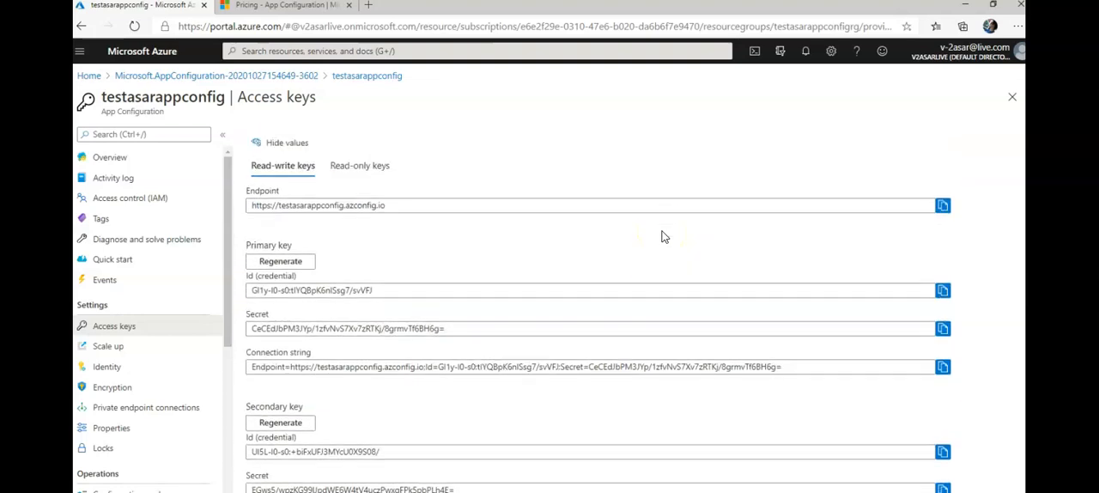
{"action": "left_click", "coordinate": [287, 147]}
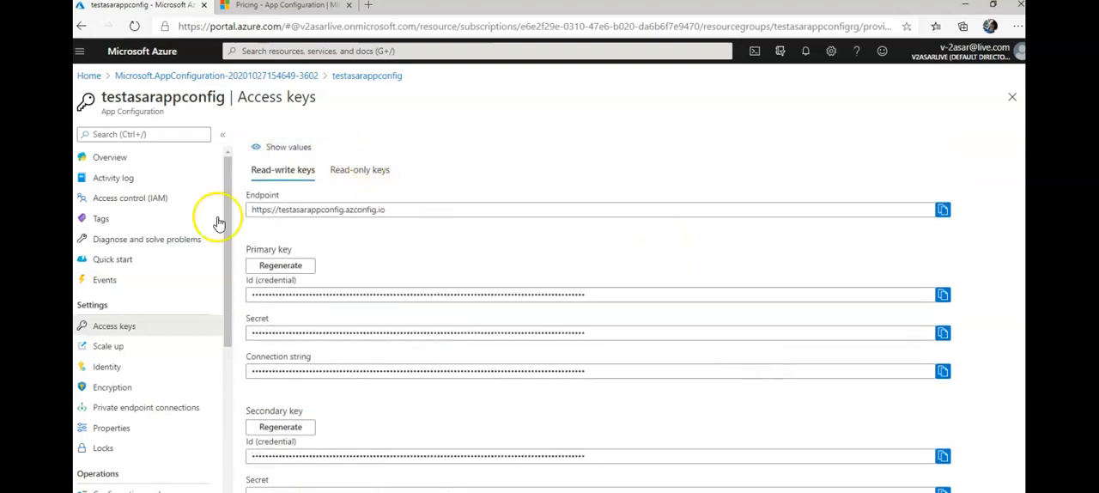
Review the Free and Standard tier comparison for scaling up, and open the system-assigned managed identity settings
{"action": "left_click", "coordinate": [118, 346]}
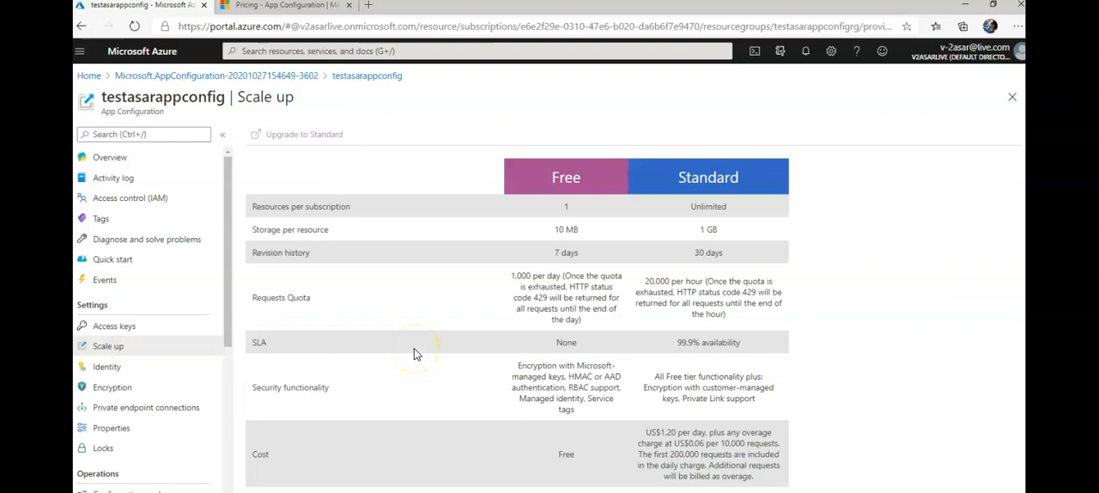
{"action": "left_click", "coordinate": [107, 366]}
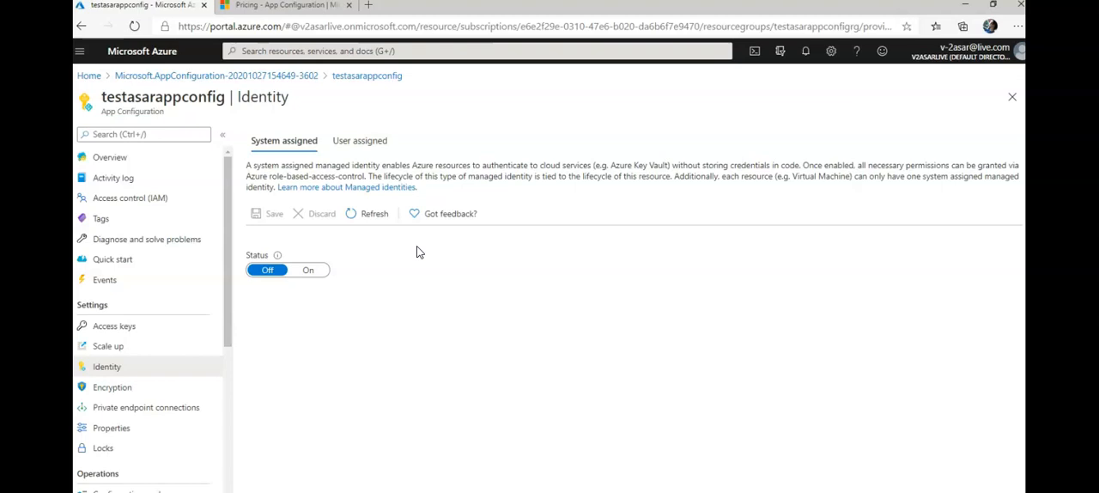
Review the resource's user-assigned identity, encryption, private endpoint connection and properties pages
{"action": "left_click", "coordinate": [378, 142]}
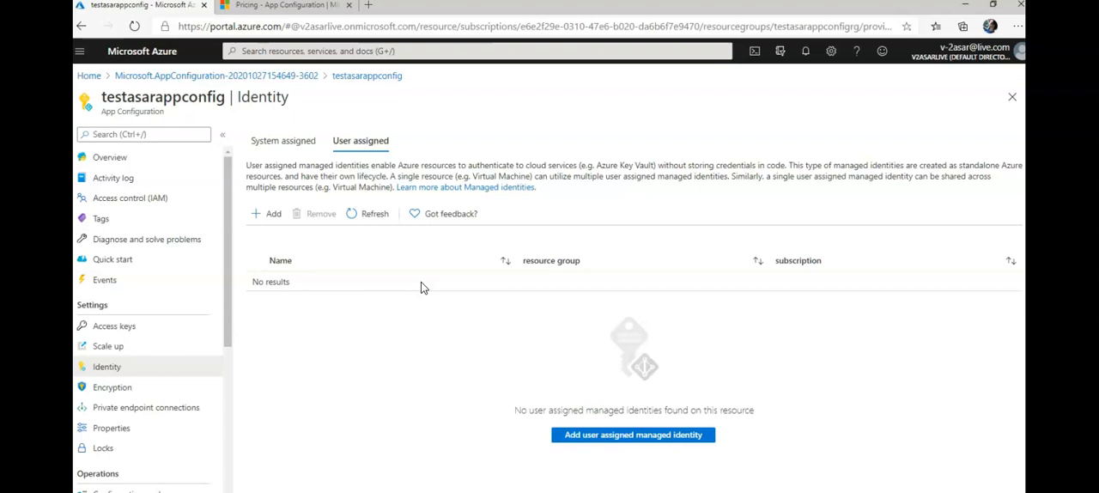
{"action": "left_click", "coordinate": [103, 387]}
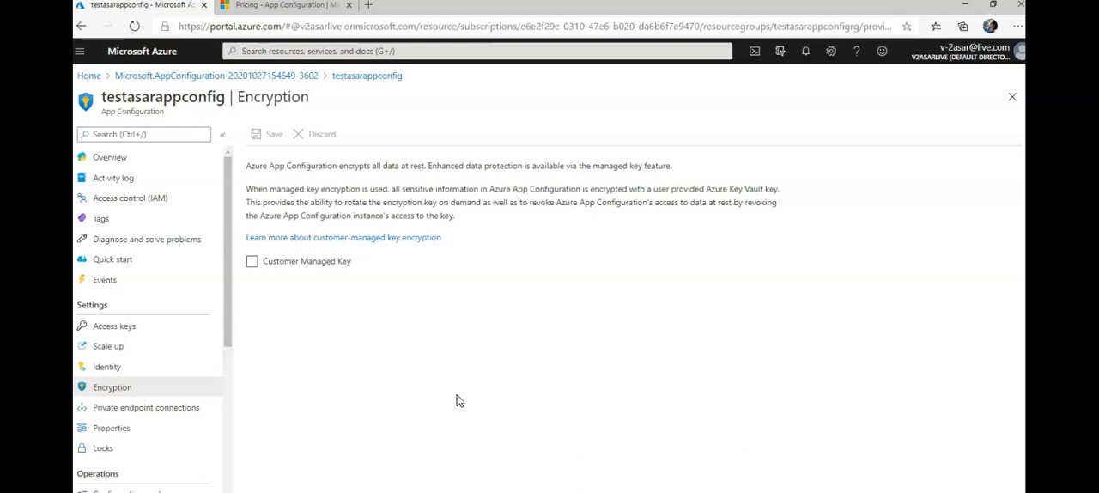
{"action": "left_click", "coordinate": [163, 408]}
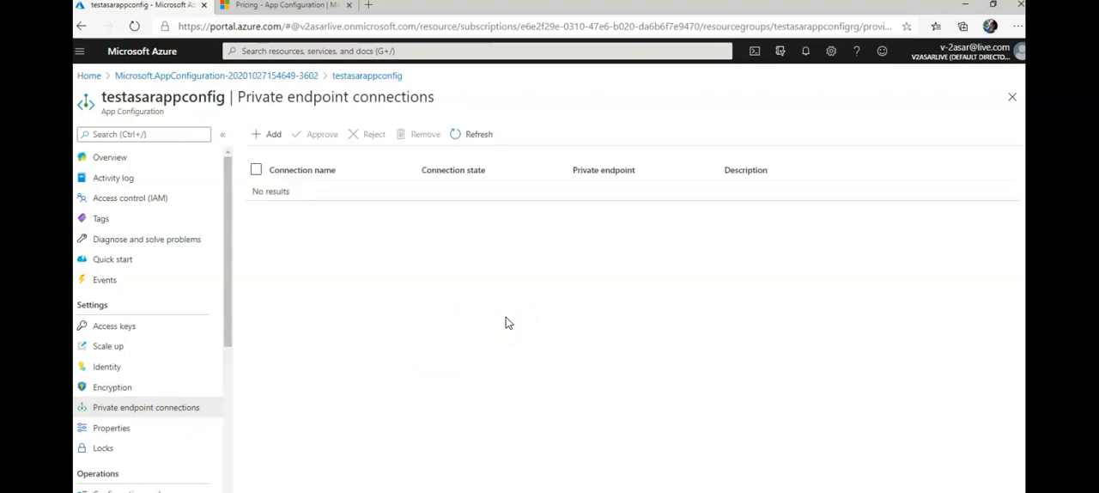
{"action": "left_click", "coordinate": [116, 430]}
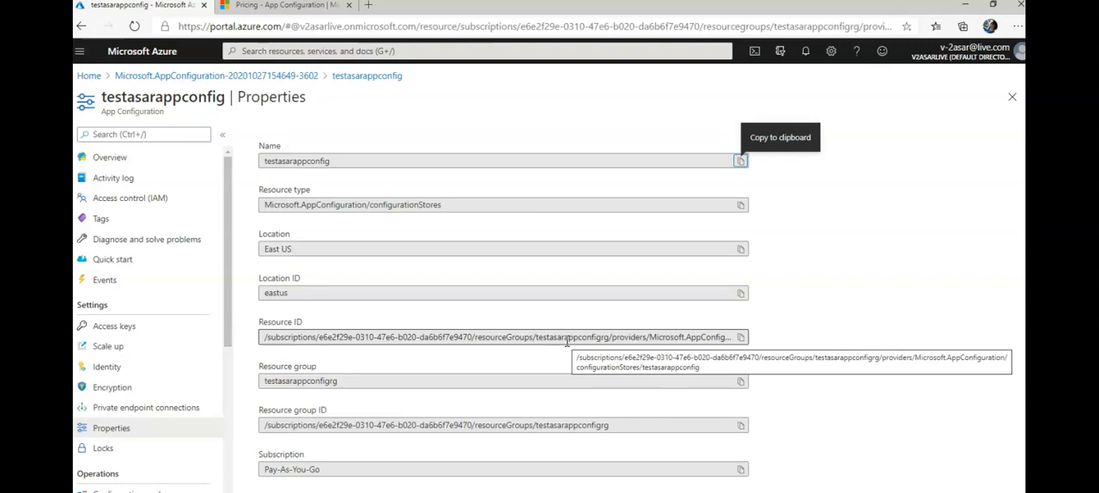
{"action": "scroll", "coordinate": [567, 342], "scroll_direction": "down", "scroll_amount": 1}
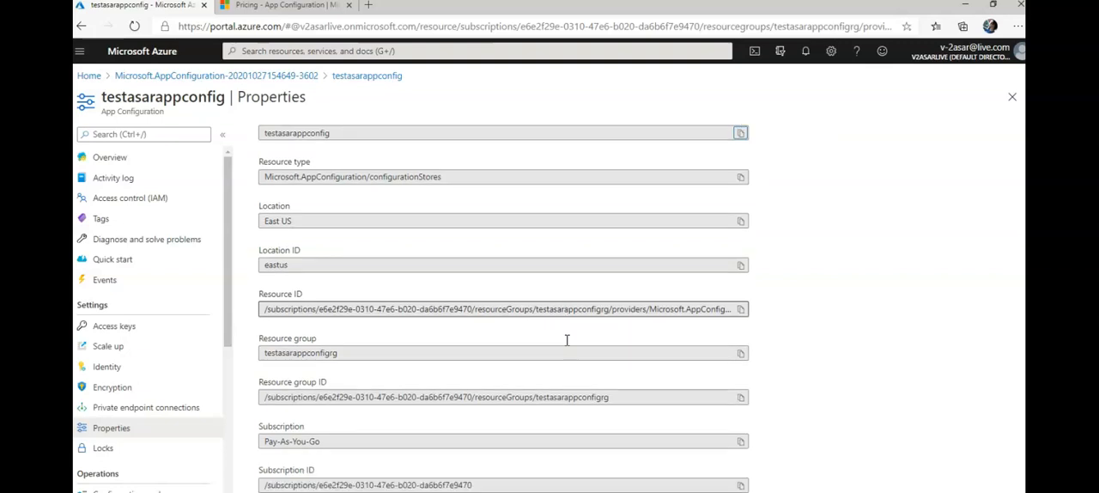
Create a key-value in the configuration explorer with key project and value ops, leaving the label and content type unset
{"action": "left_click_drag", "start_coordinate": [224, 335], "coordinate": [223, 417]}
{"action": "left_click", "coordinate": [166, 333]}
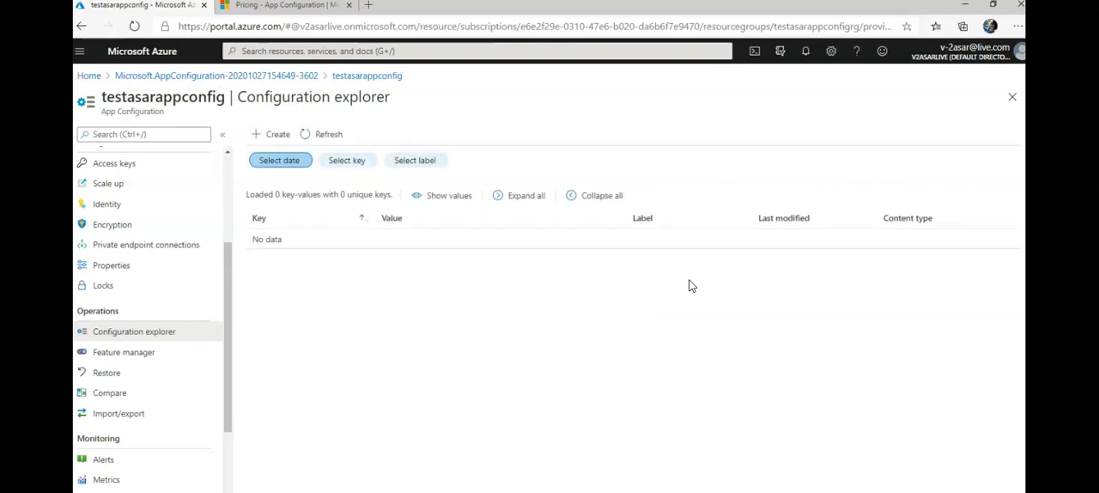
{"action": "left_click", "coordinate": [262, 135]}
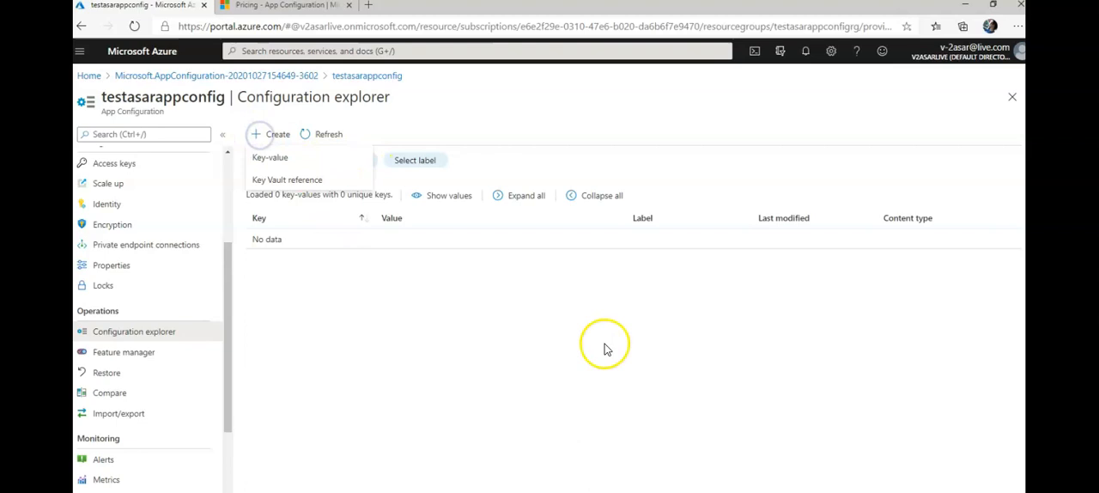
{"action": "left_click", "coordinate": [288, 160]}
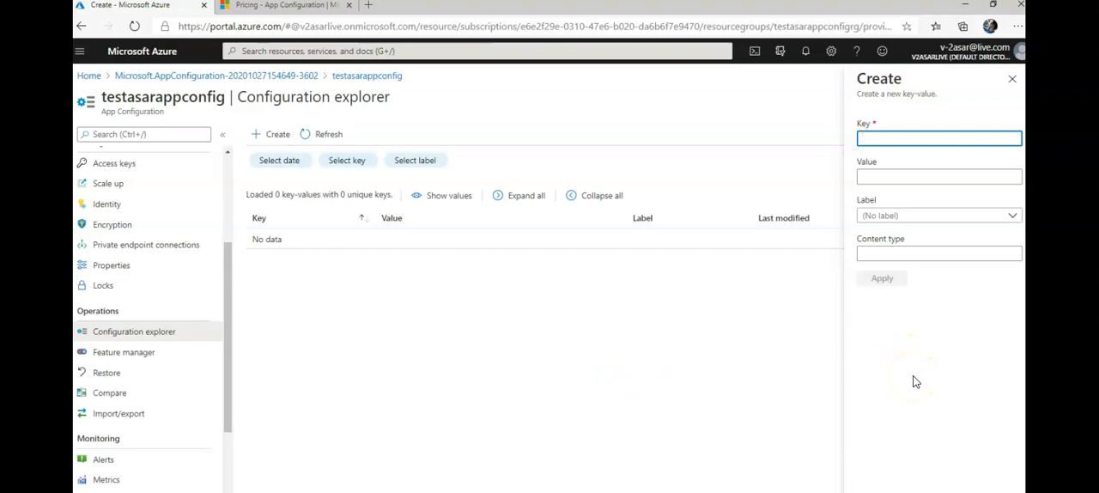
{"action": "type", "text": "w"}
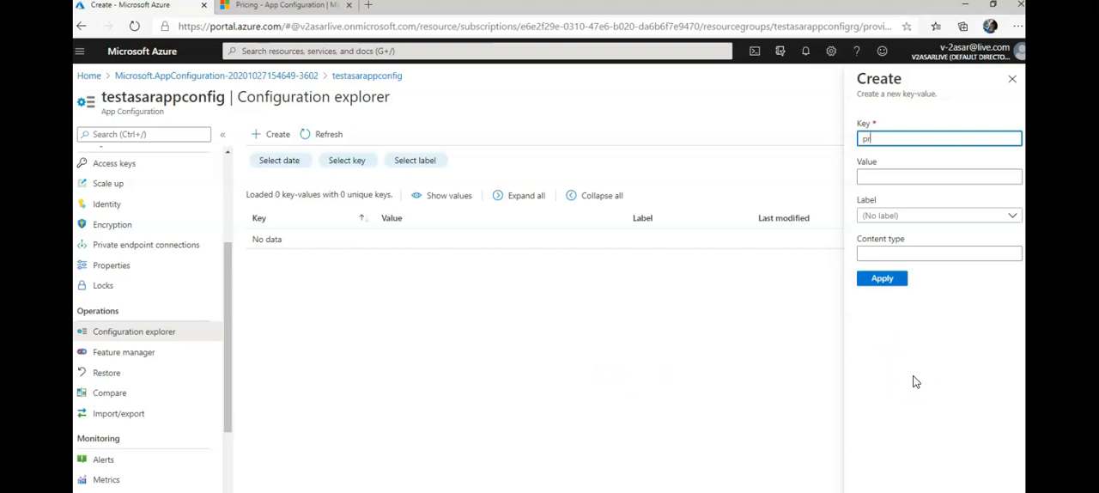
{"action": "key", "text": "BackSpace"}
{"action": "type", "text": "project"}
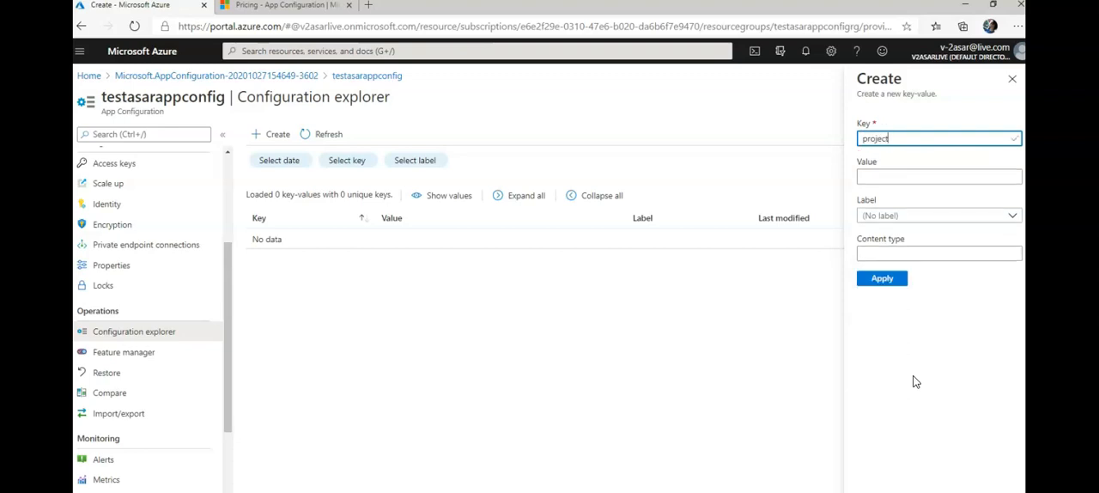
{"action": "key", "text": "Tab"}
{"action": "type", "text": "ops"}
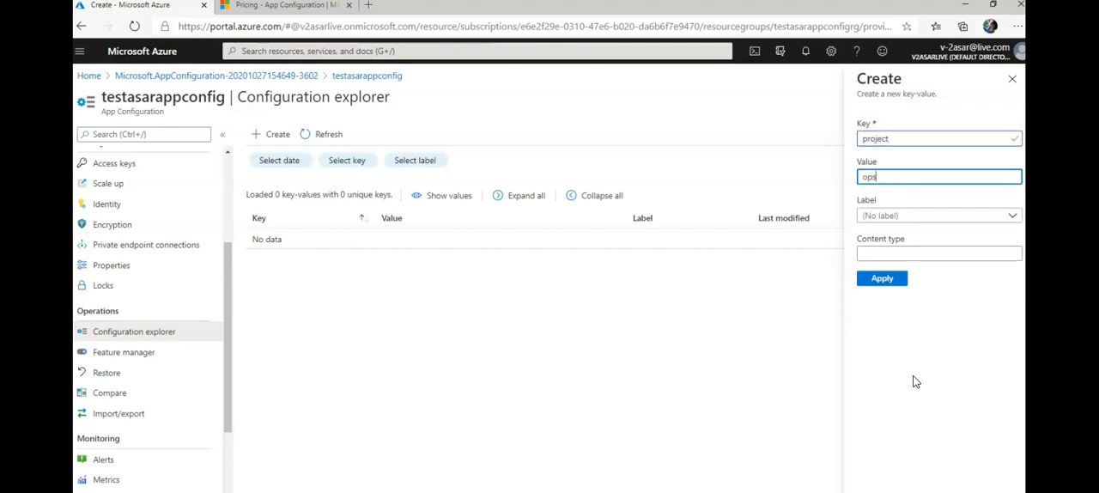
{"action": "key", "text": "Tab"}
{"action": "key", "text": "Tab"}
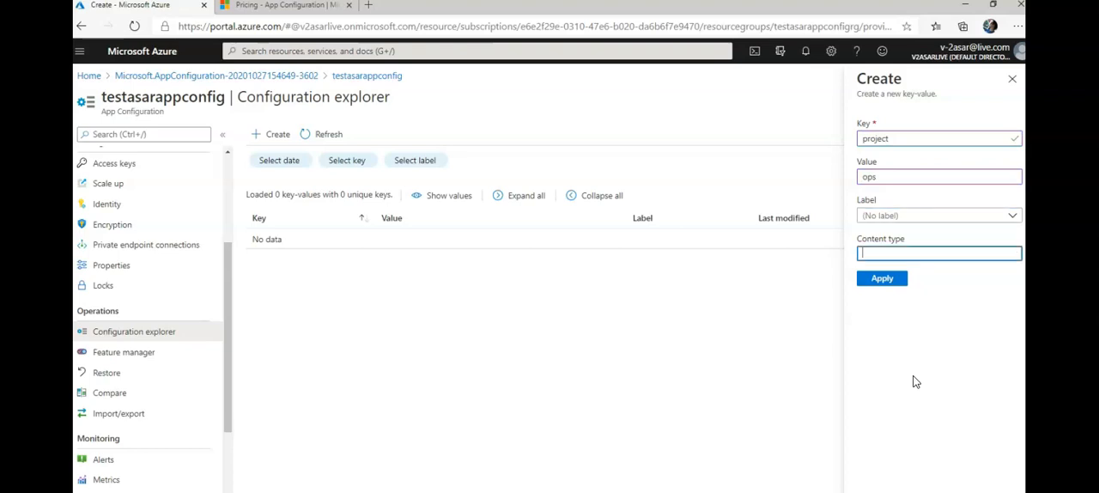
{"action": "left_click", "coordinate": [905, 278]}
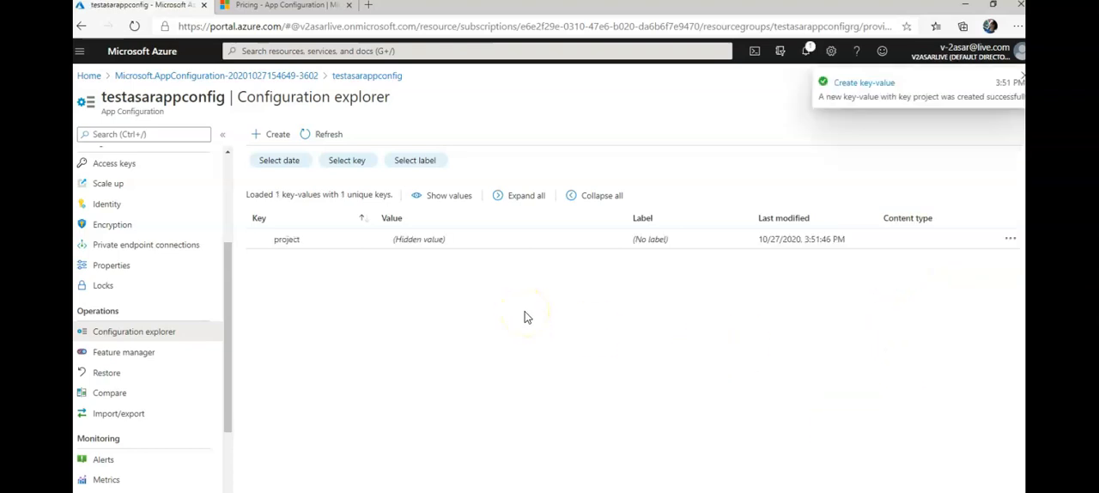
Examine the feature flag list in the resource's feature manager
{"action": "left_click", "coordinate": [150, 360]}
{"action": "left_click", "coordinate": [439, 341]}
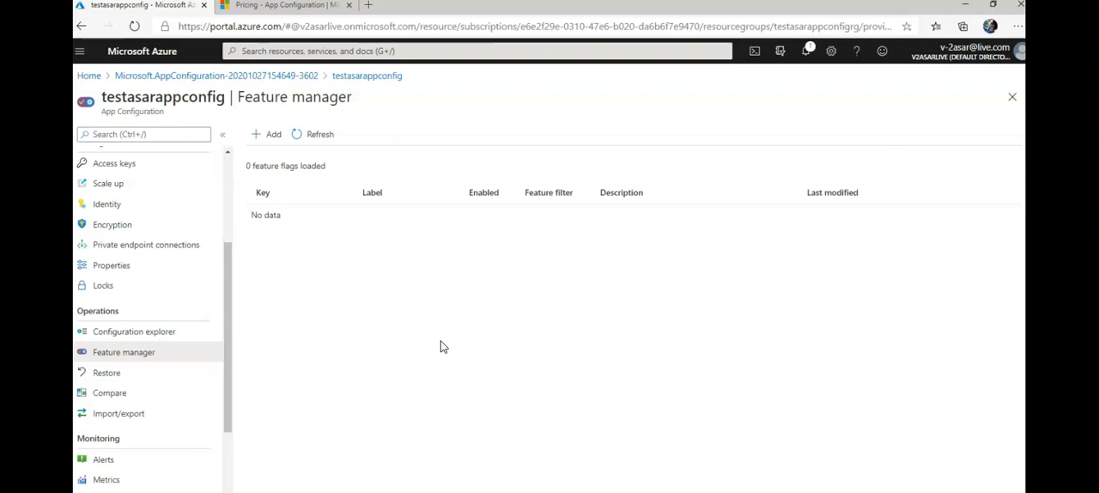
{"action": "left_click_drag", "start_coordinate": [228, 331], "coordinate": [235, 166]}
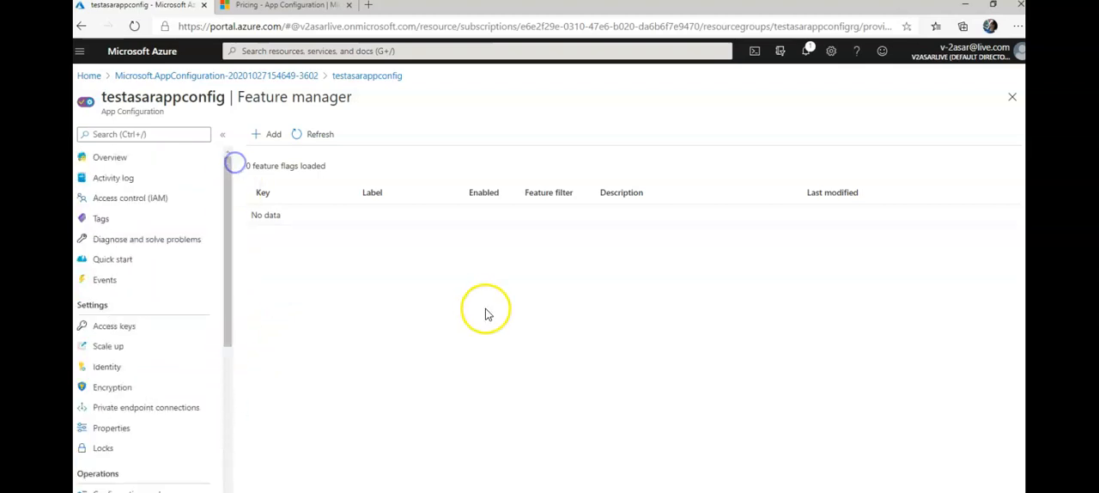